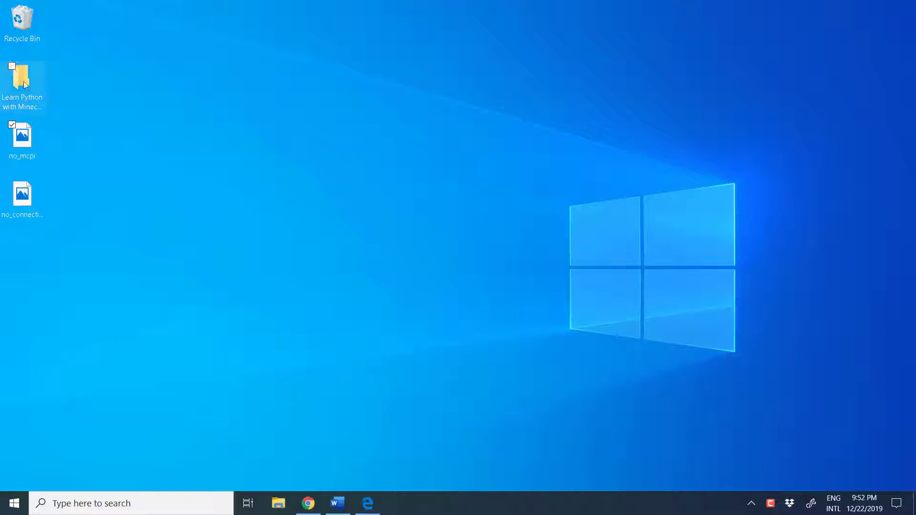
Open the Learn Python with Minecraft Tools folder, look inside New World, then return to the tools folder.
double_click(23, 84)
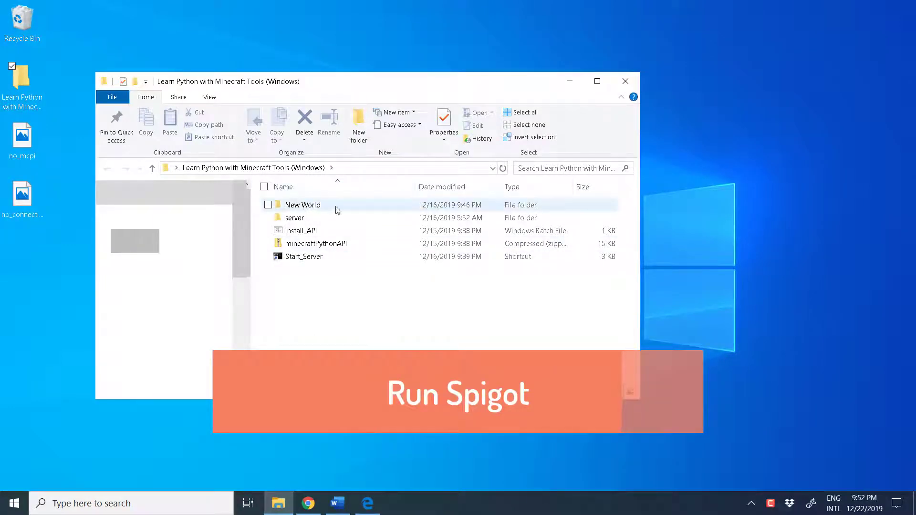
double_click(314, 209)
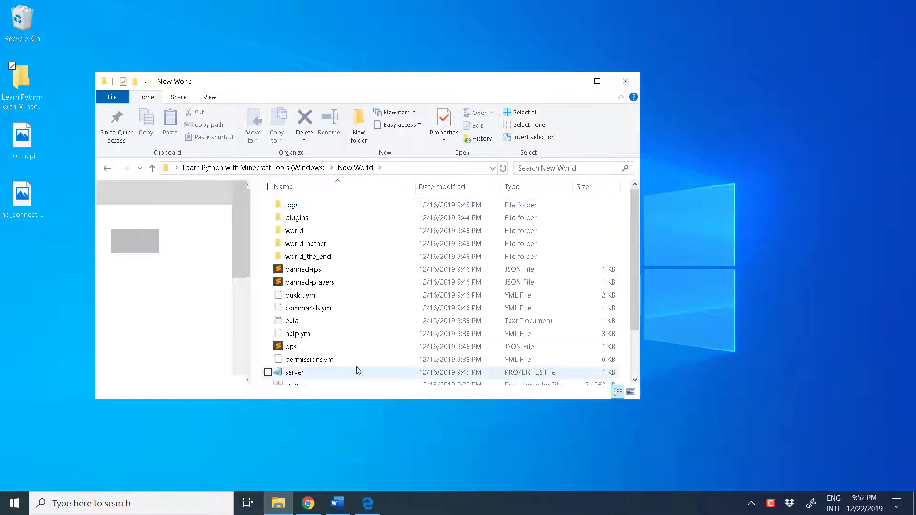
scroll(343, 353, "down", 2)
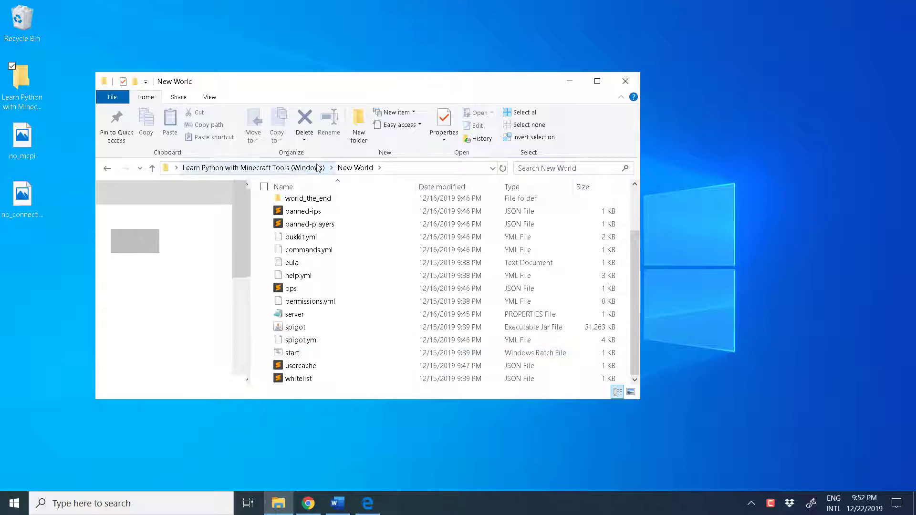
left_click(253, 167)
Launch the Spigot server via Start_Server and highlight its Done message once loading finishes.
double_click(301, 258)
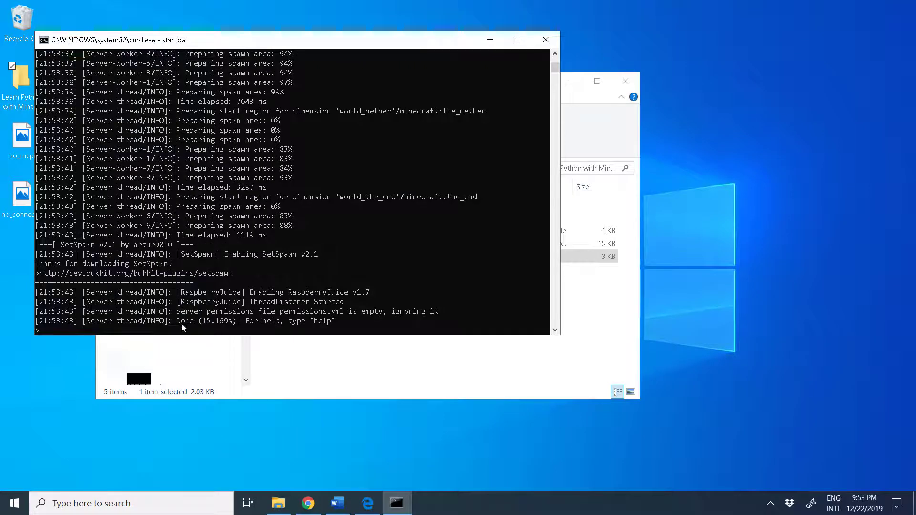
mouse_move(176, 321)
left_mouse_down()
mouse_move(244, 326)
mouse_move(189, 322)
left_mouse_up()
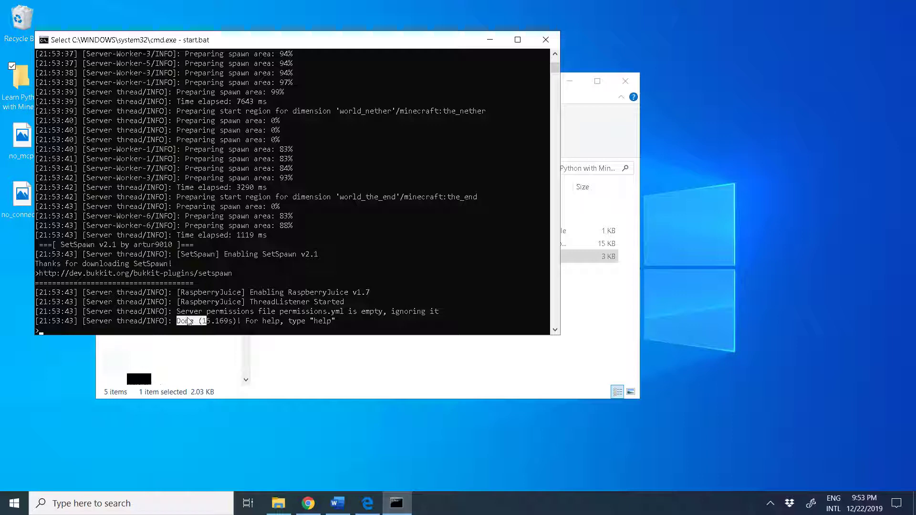
left_click(6, 501)
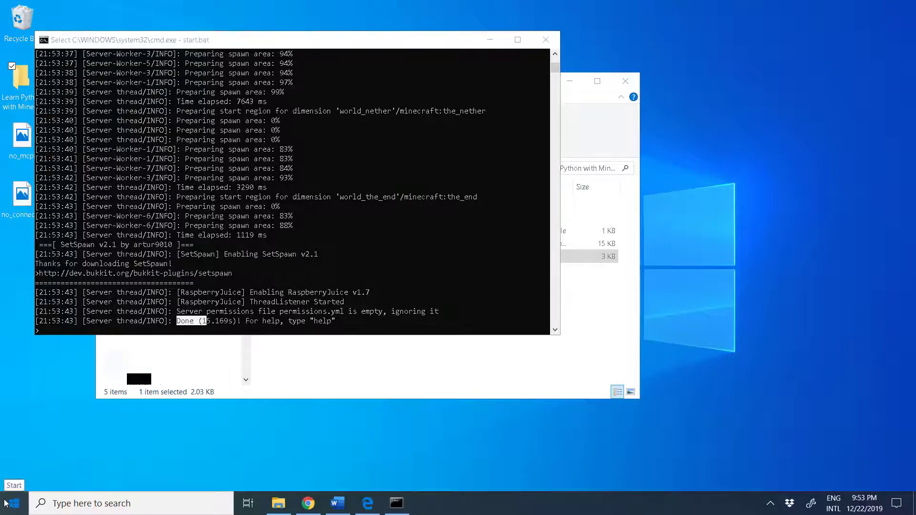
Search 'mine' and launch Minecraft Launcher with the Python X Minecraft 1.14.4 installation.
type("mine")
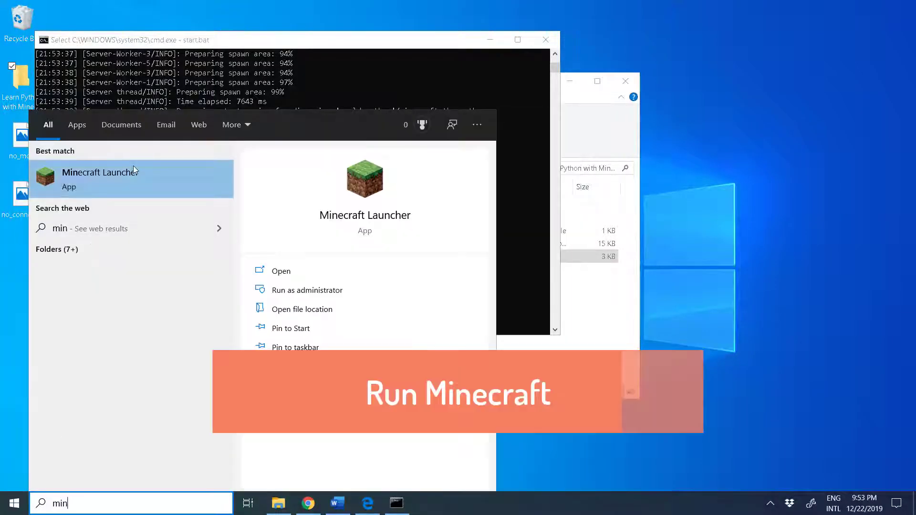
left_click(133, 165)
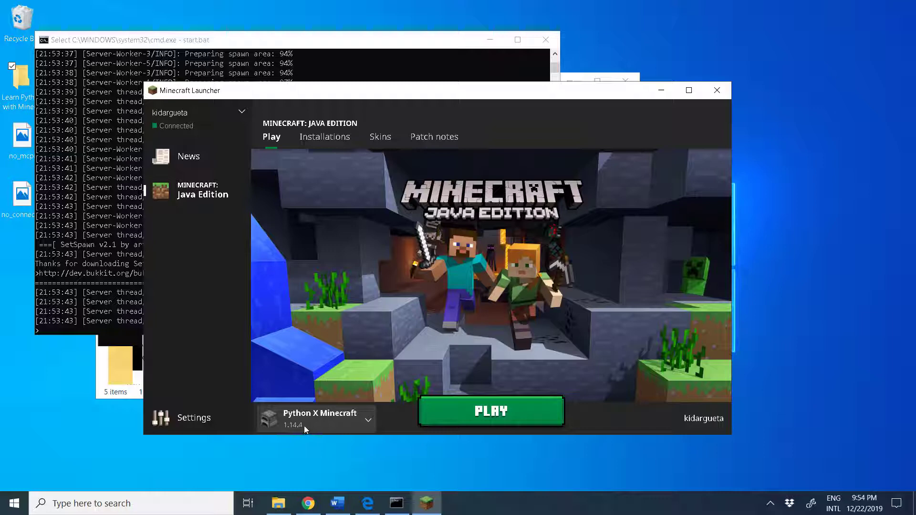
Play Python X Minecraft, join Minecraft X Python Server from Multiplayer, and pause on the Game Menu.
left_click(485, 420)
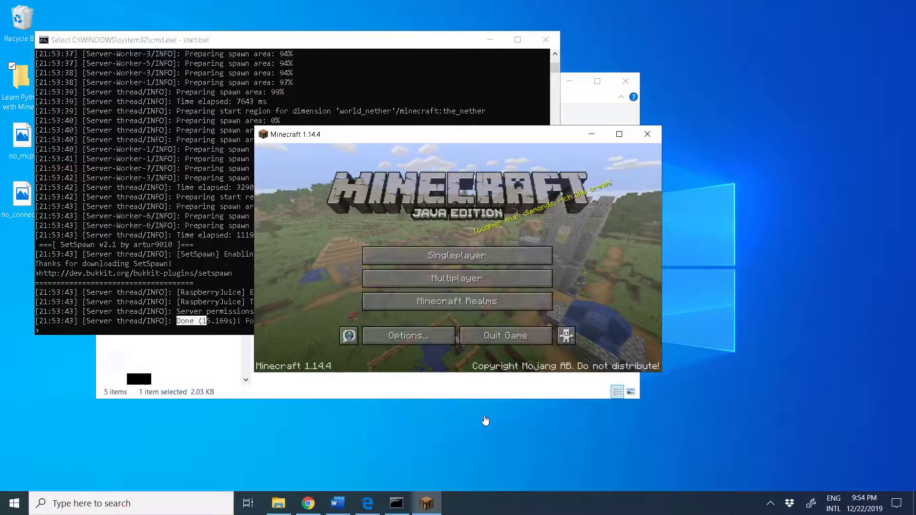
left_click(482, 279)
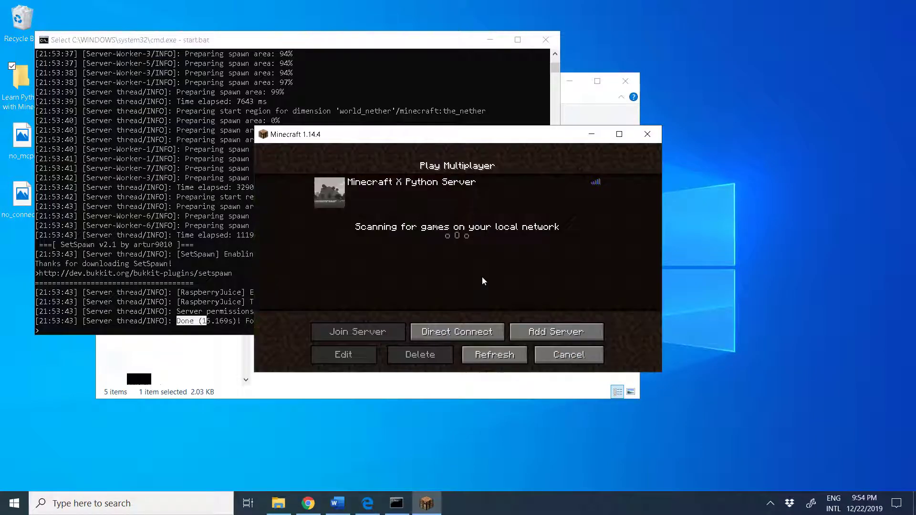
double_click(474, 187)
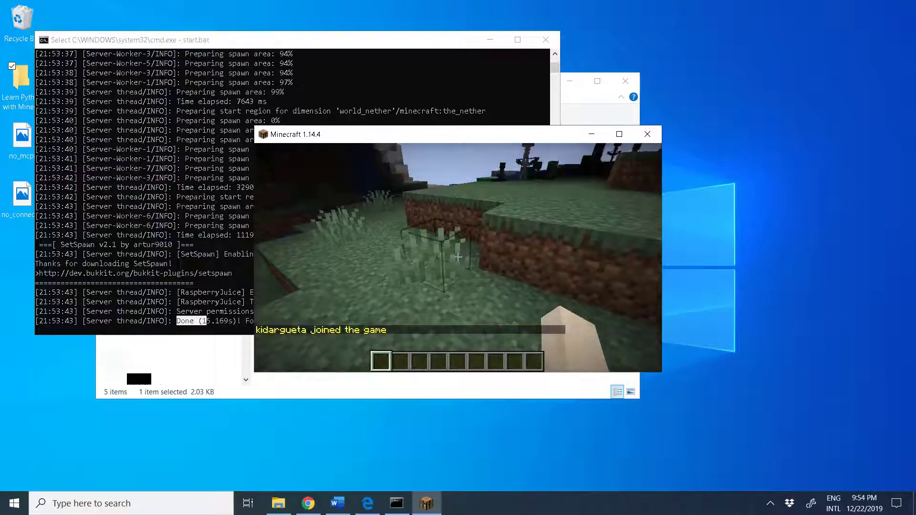
key("Escape")
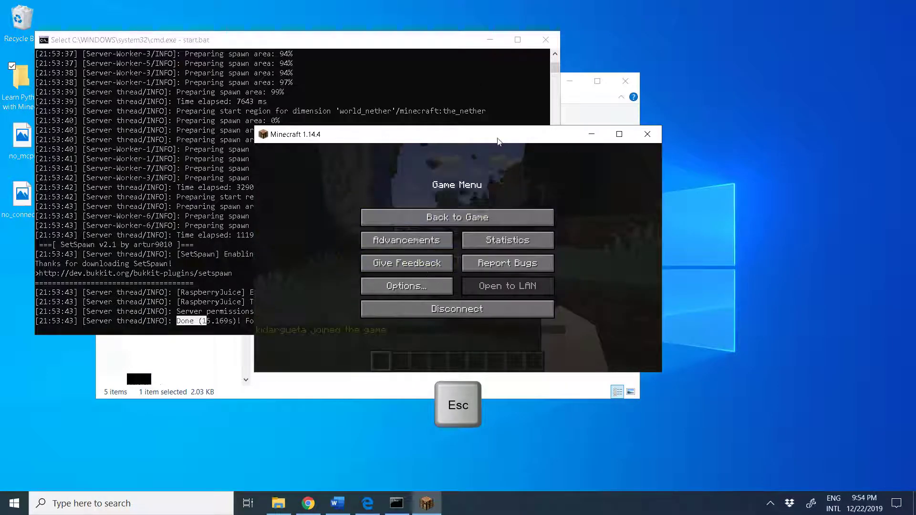
Move Minecraft to the top-right, make it taller, and minimize the server console and File Explorer.
mouse_move(498, 142)
left_mouse_down()
mouse_move(567, 141)
mouse_move(750, 25)
left_mouse_up()
left_click_drag(787, 256, 814, 483)
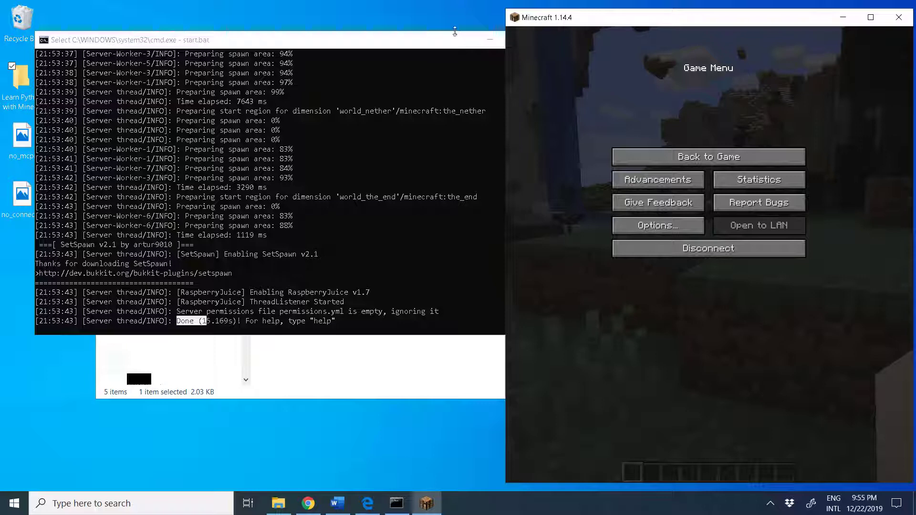
left_click(495, 44)
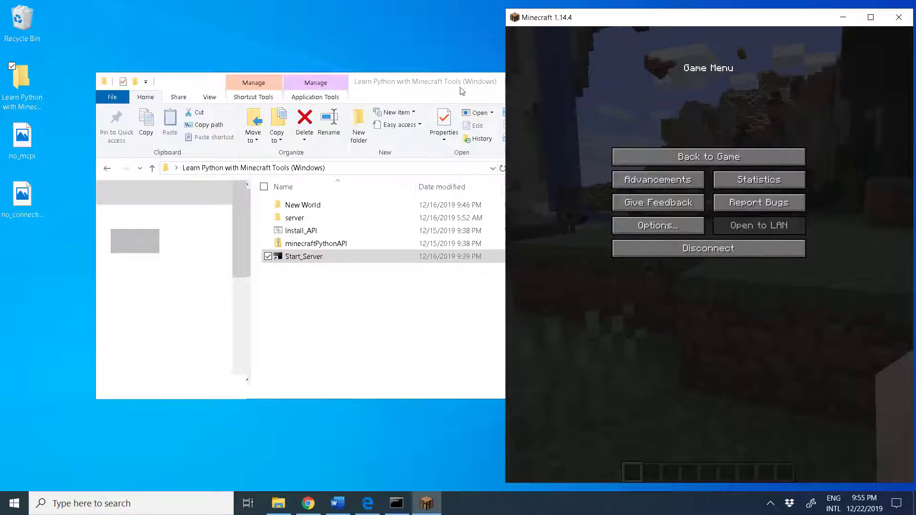
left_click(568, 83)
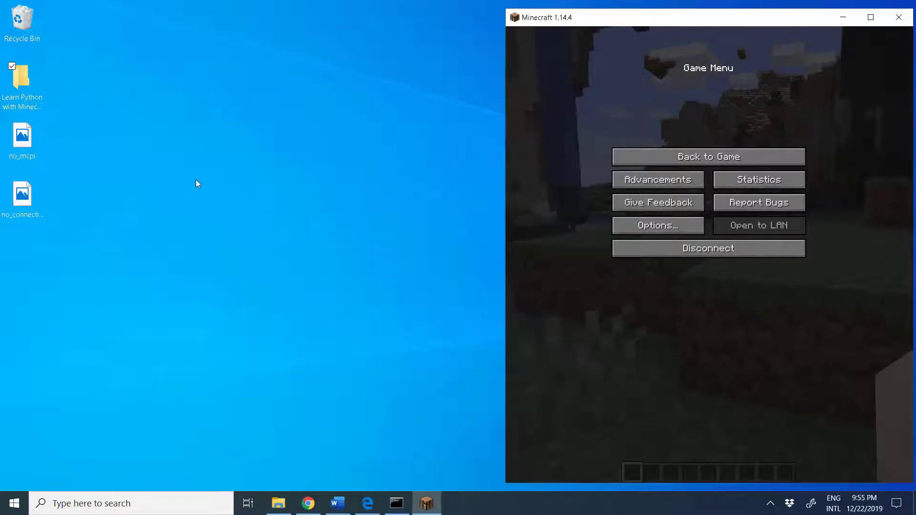
Launch IDLE and run 'from mcpi.minecraft import Minecraft' in the shell.
left_click(10, 510)
type("id")
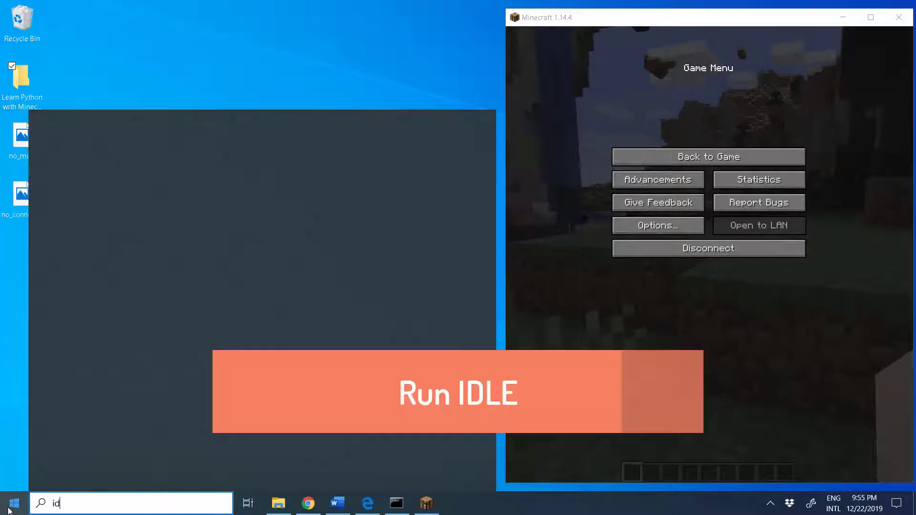
left_click(74, 175)
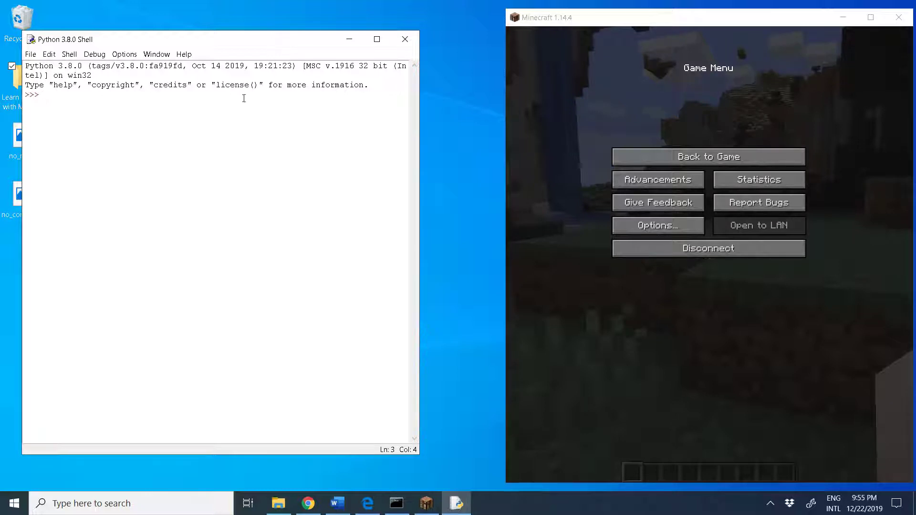
type("f")
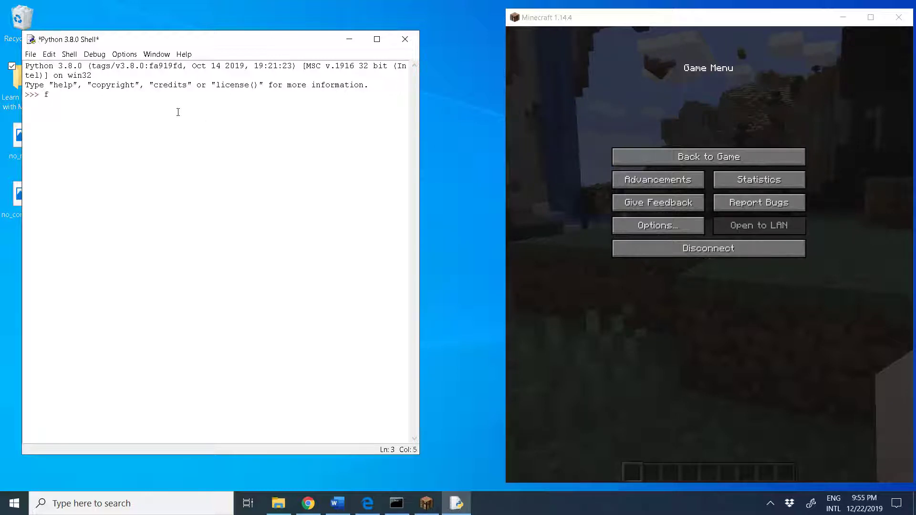
type("rom mcpi")
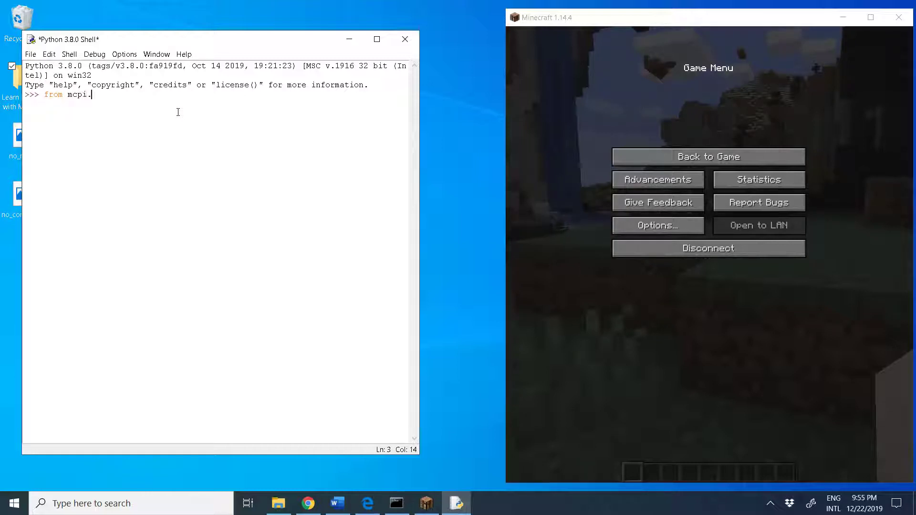
type(".minecraft ")
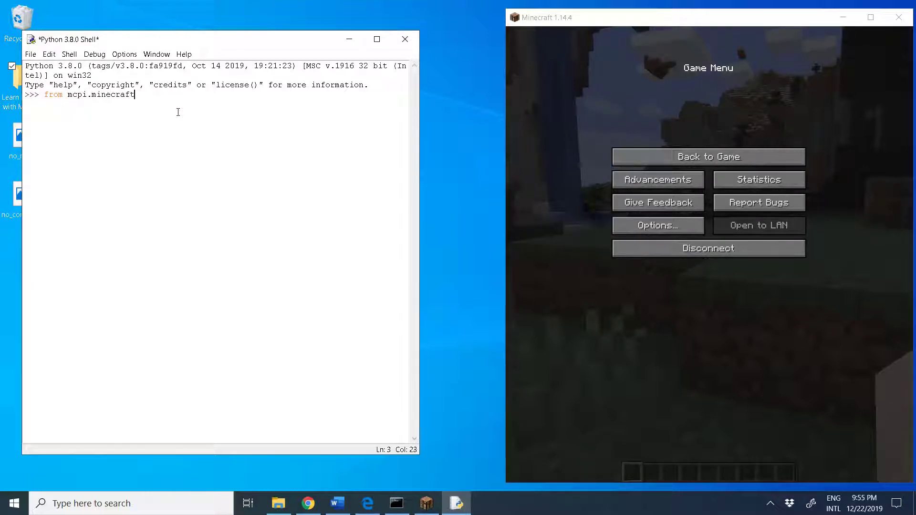
type("impor")
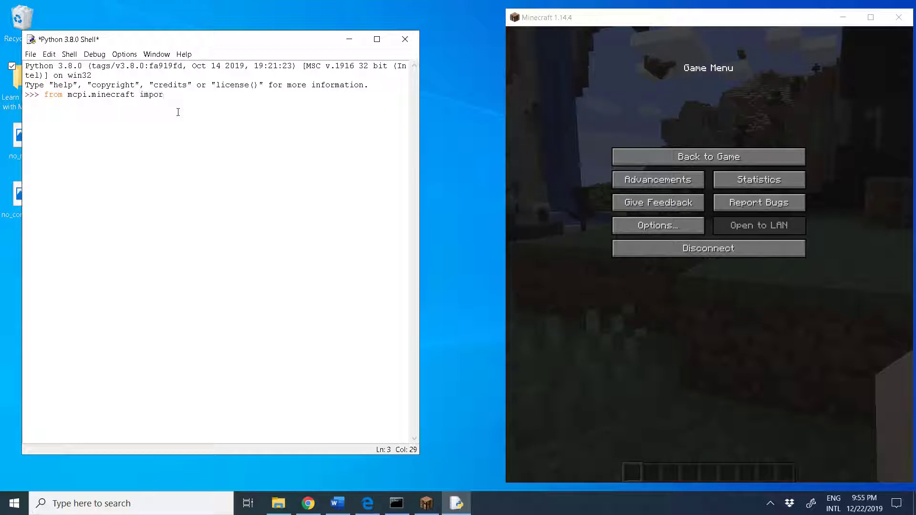
type("t Minecraf")
type("t")
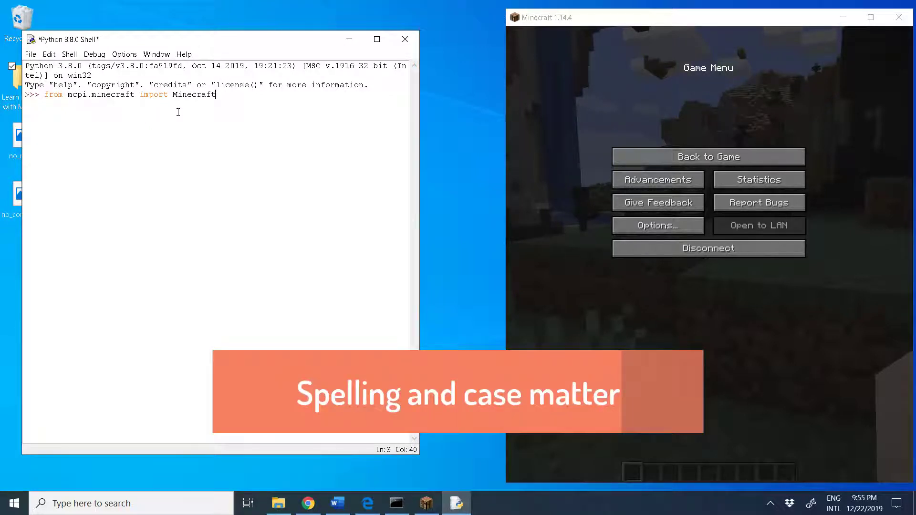
key("Return")
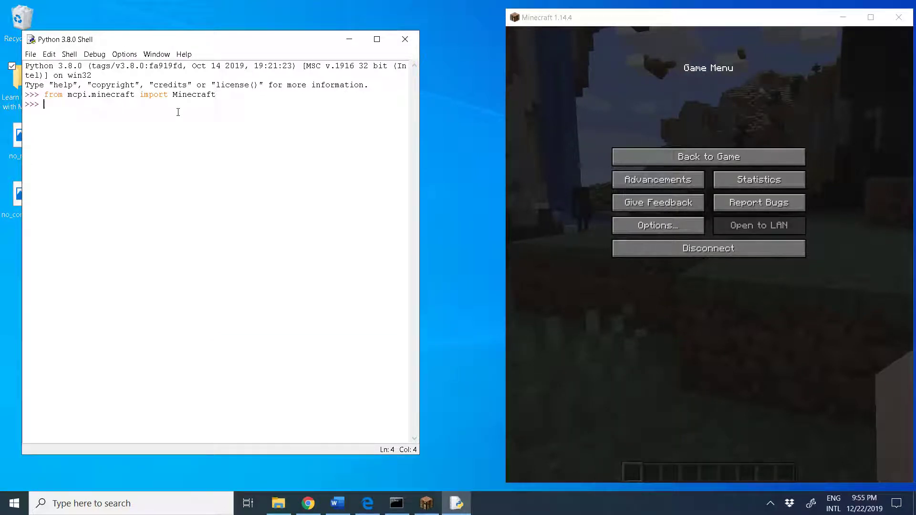
Run 'mc = Minecraft.create()' and enter 'mc.player.setTilePos(0, 120, 0)' on the next line.
type("mc = Mi")
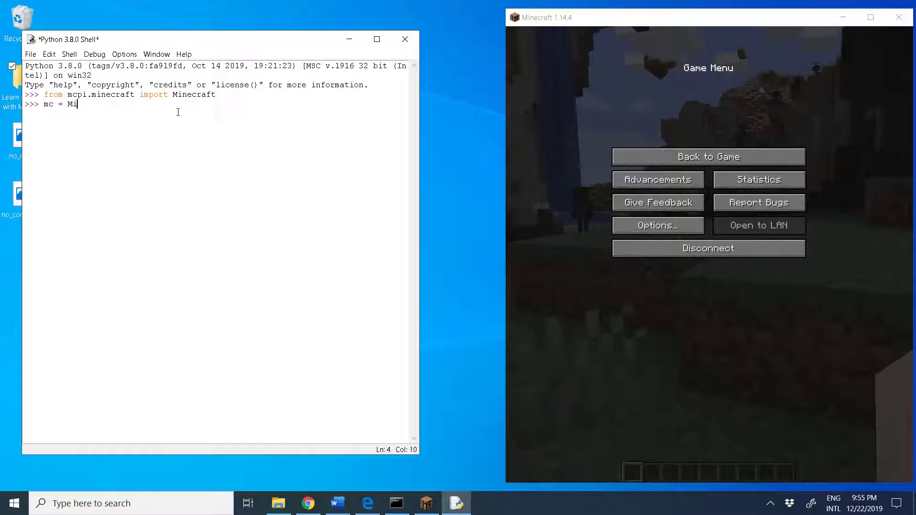
type("necraft")
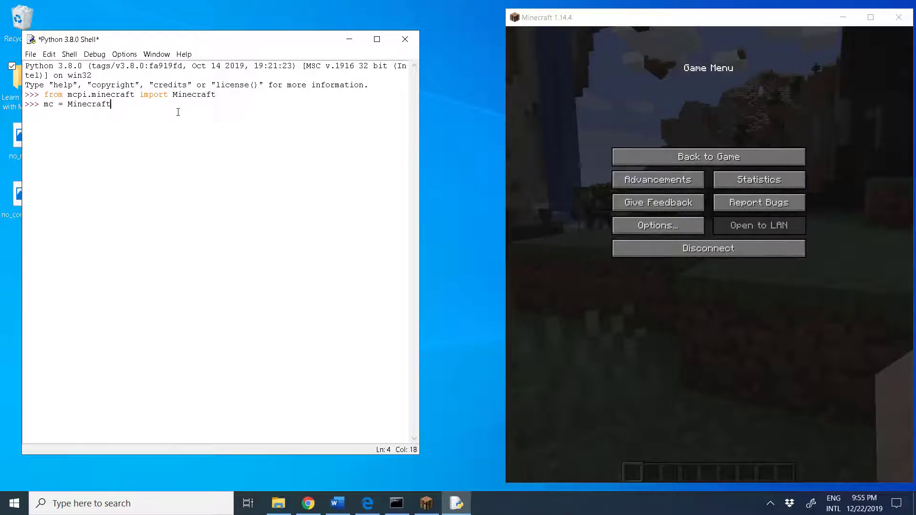
type(".cre")
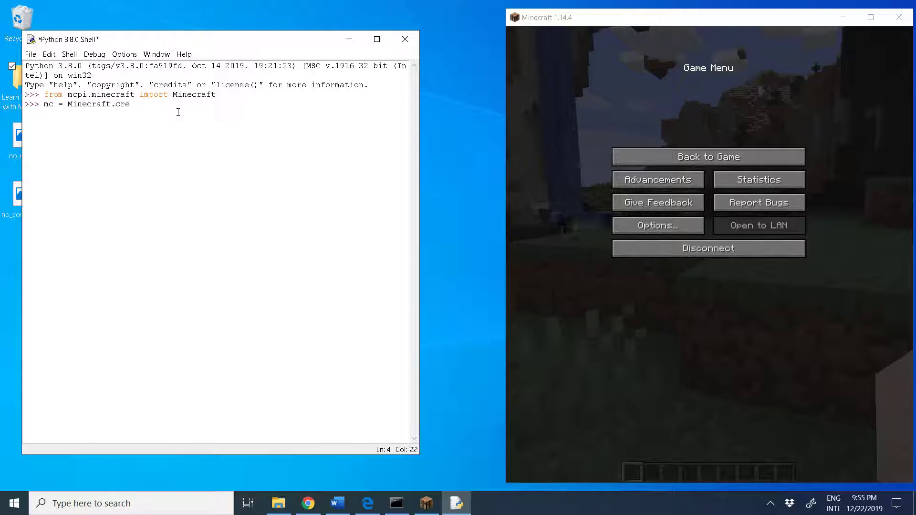
type("ate()")
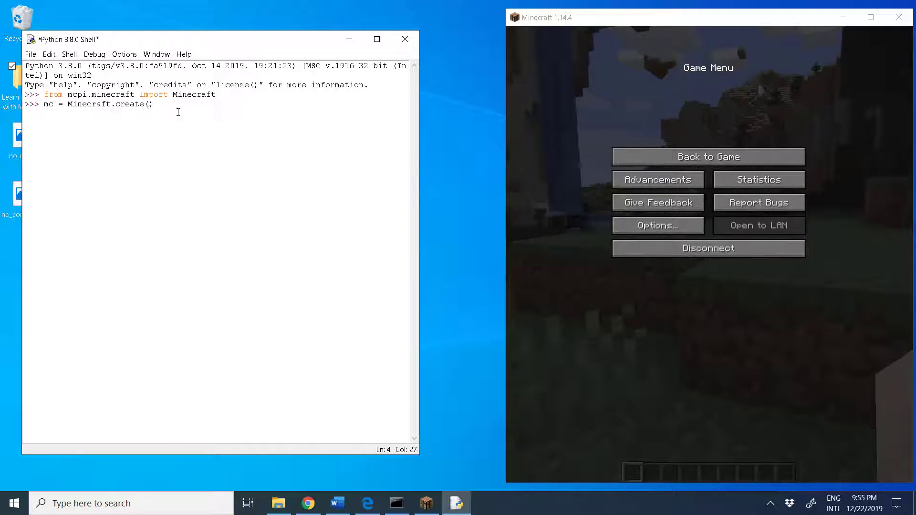
key("Return")
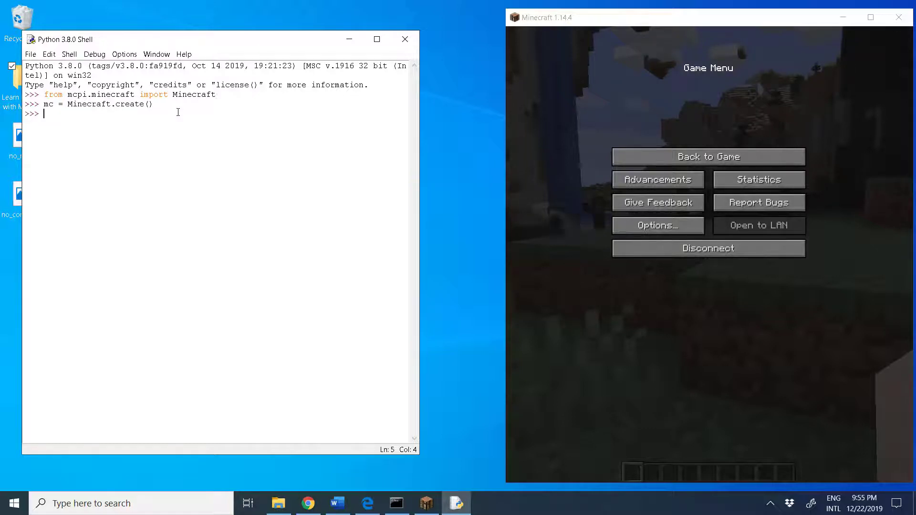
type("mc")
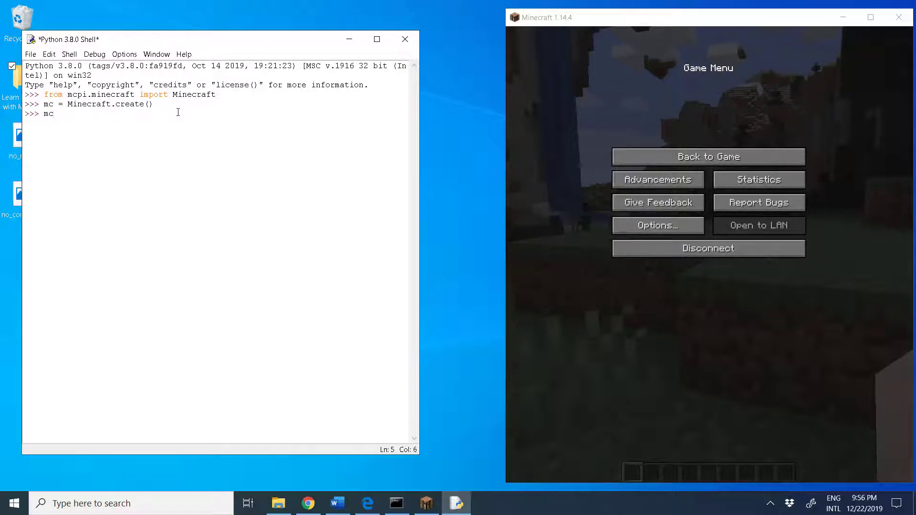
type(".pla")
type("yer.s")
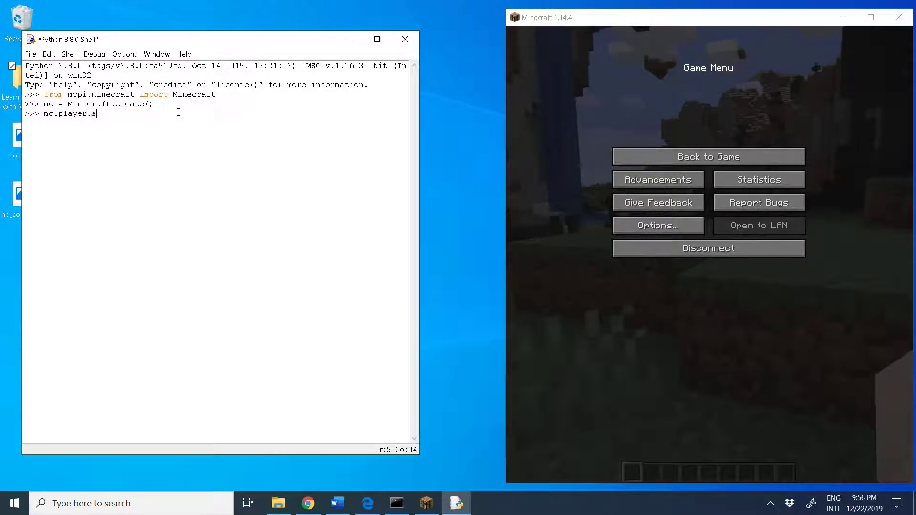
type("etTile")
type("Pos(0")
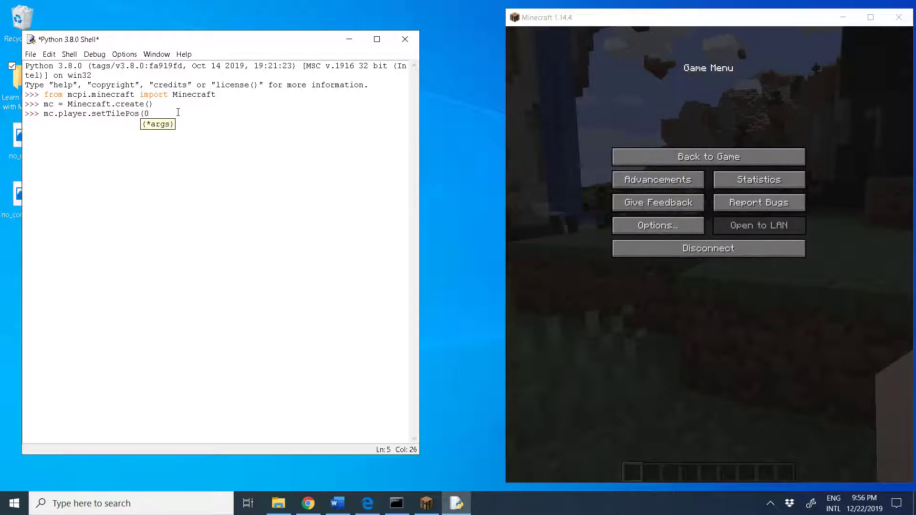
type(", 120")
type(", 0)")
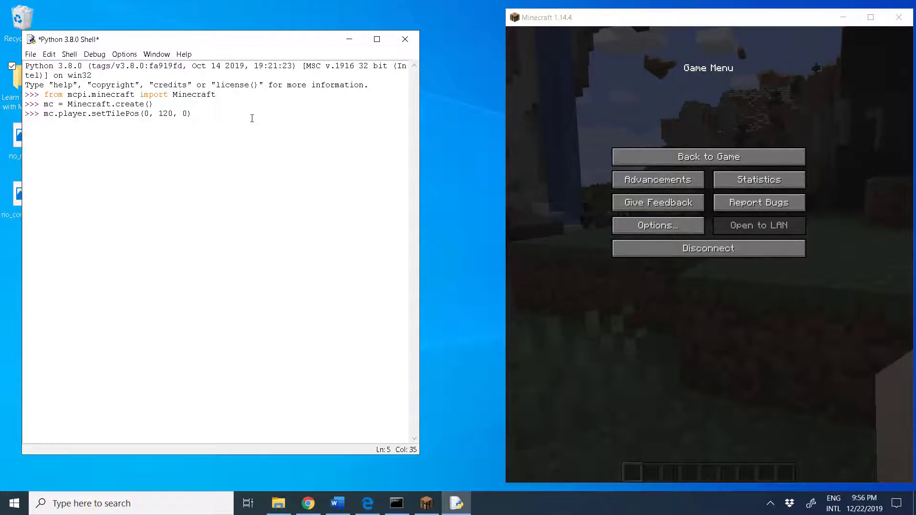
Run setTilePos(0, 120, 0), view the new high position in Minecraft, then pause again.
key("Return")
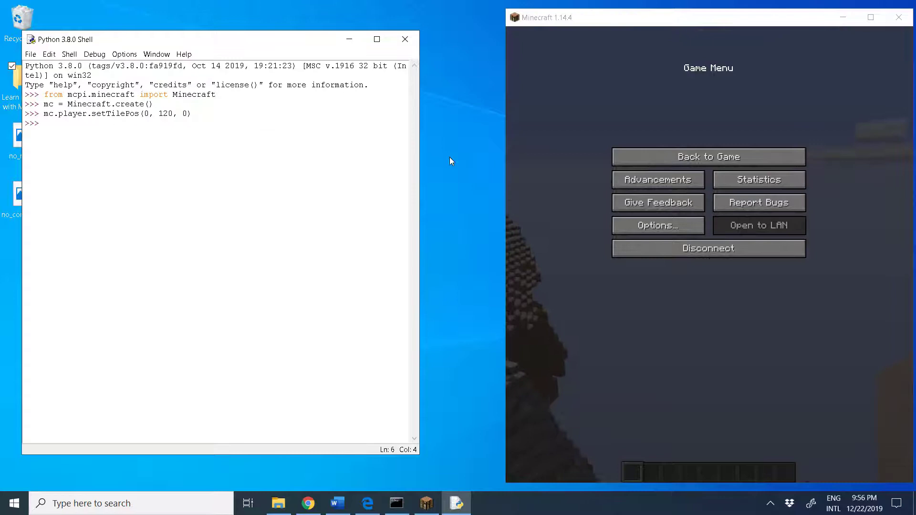
left_click(746, 162)
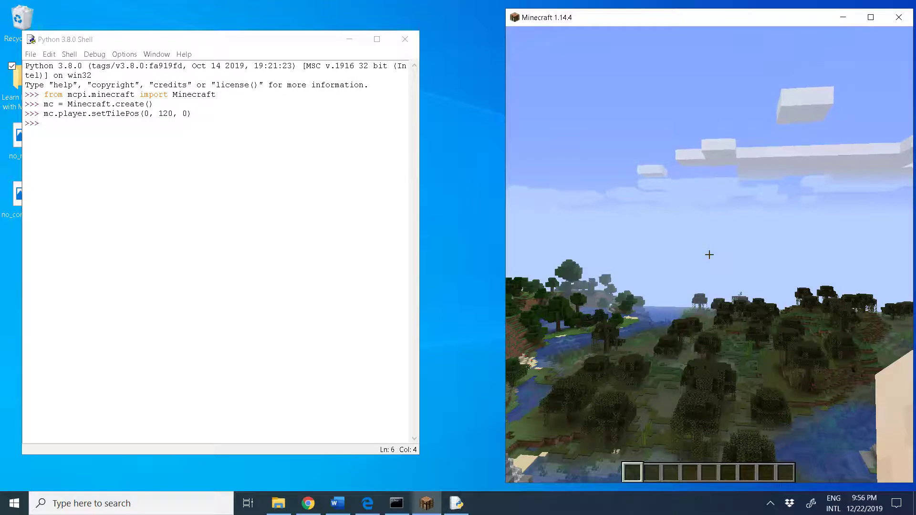
key("Escape")
Minimize the Python Shell and close the no_mcpi.png missing-module screenshot in Photos.
left_click(350, 40)
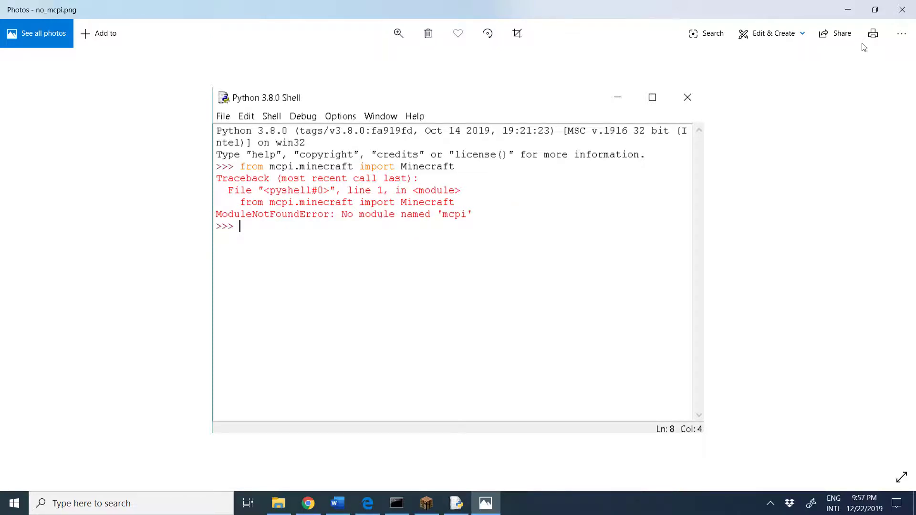
left_click(902, 10)
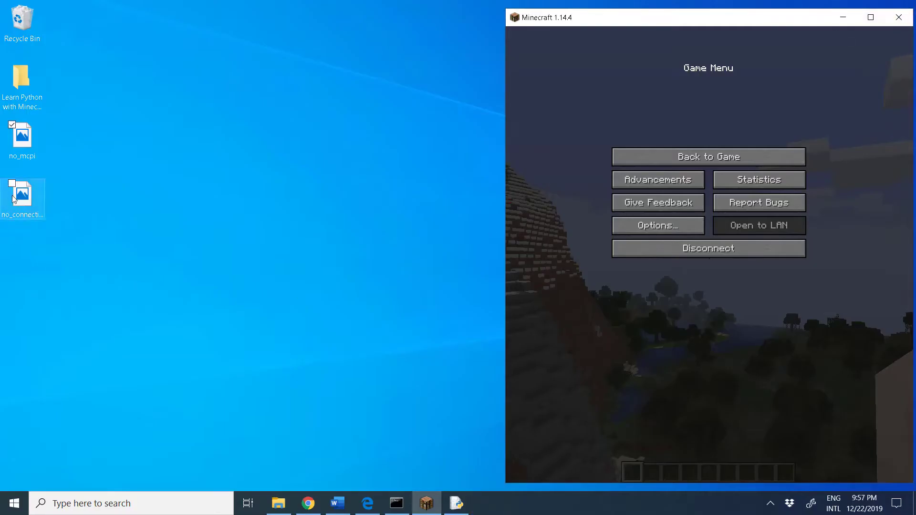
Open no_connection.png from the desktop to show the ConnectionRefusedError [WinError 10061] screenshot.
double_click(30, 196)
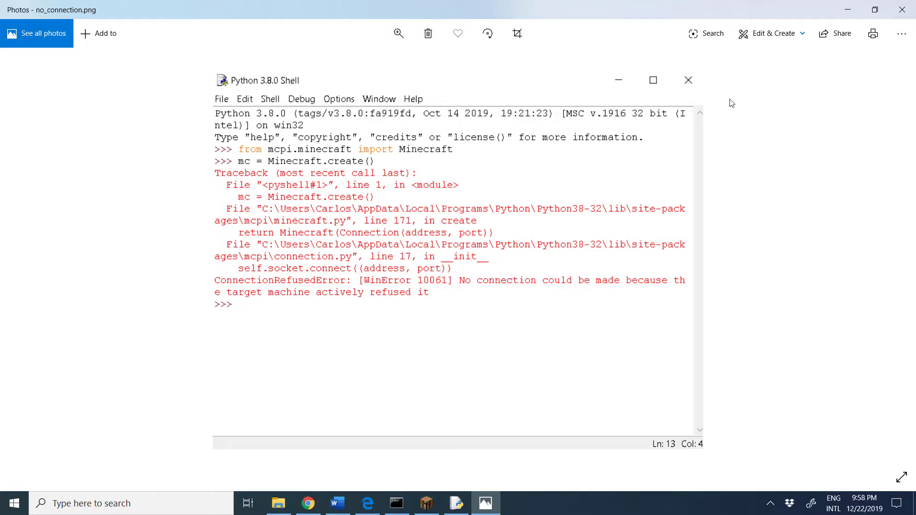
Close the connection-error screenshot in Photos and restore the Python 3.8.0 Shell beside Minecraft.
left_click(893, 13)
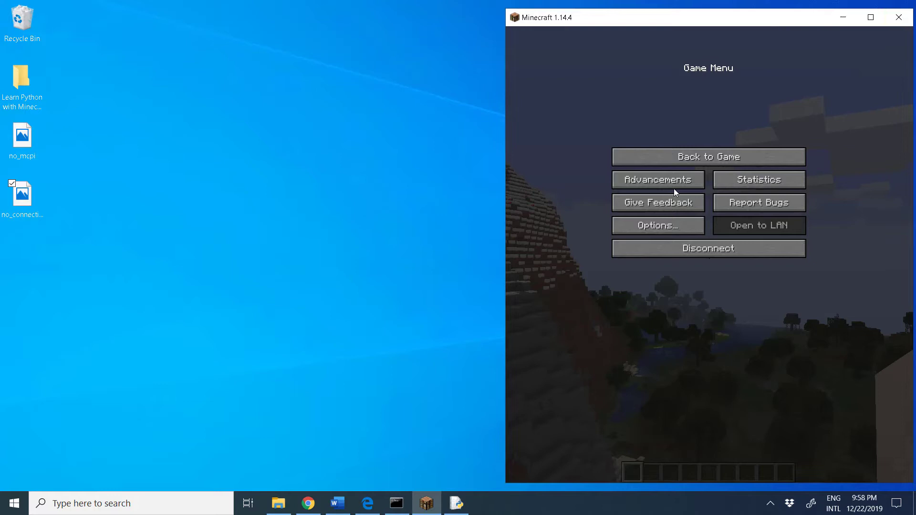
left_click(456, 503)
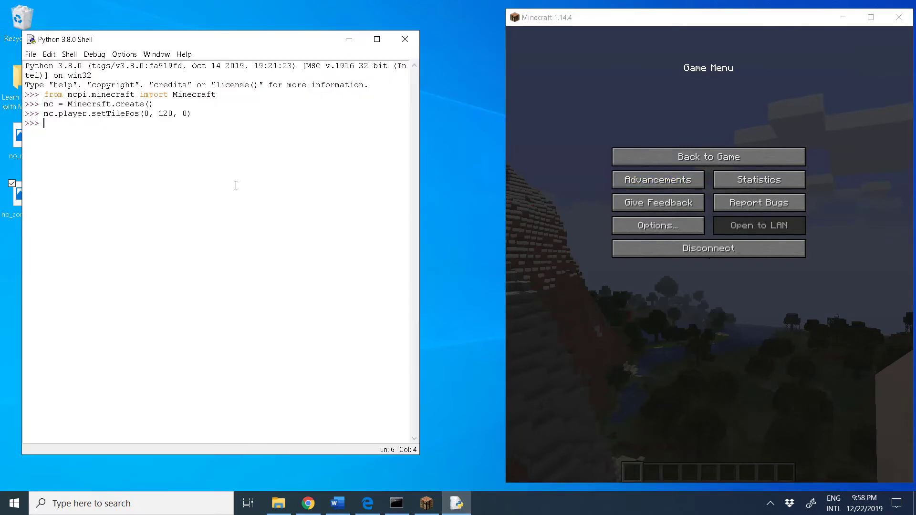